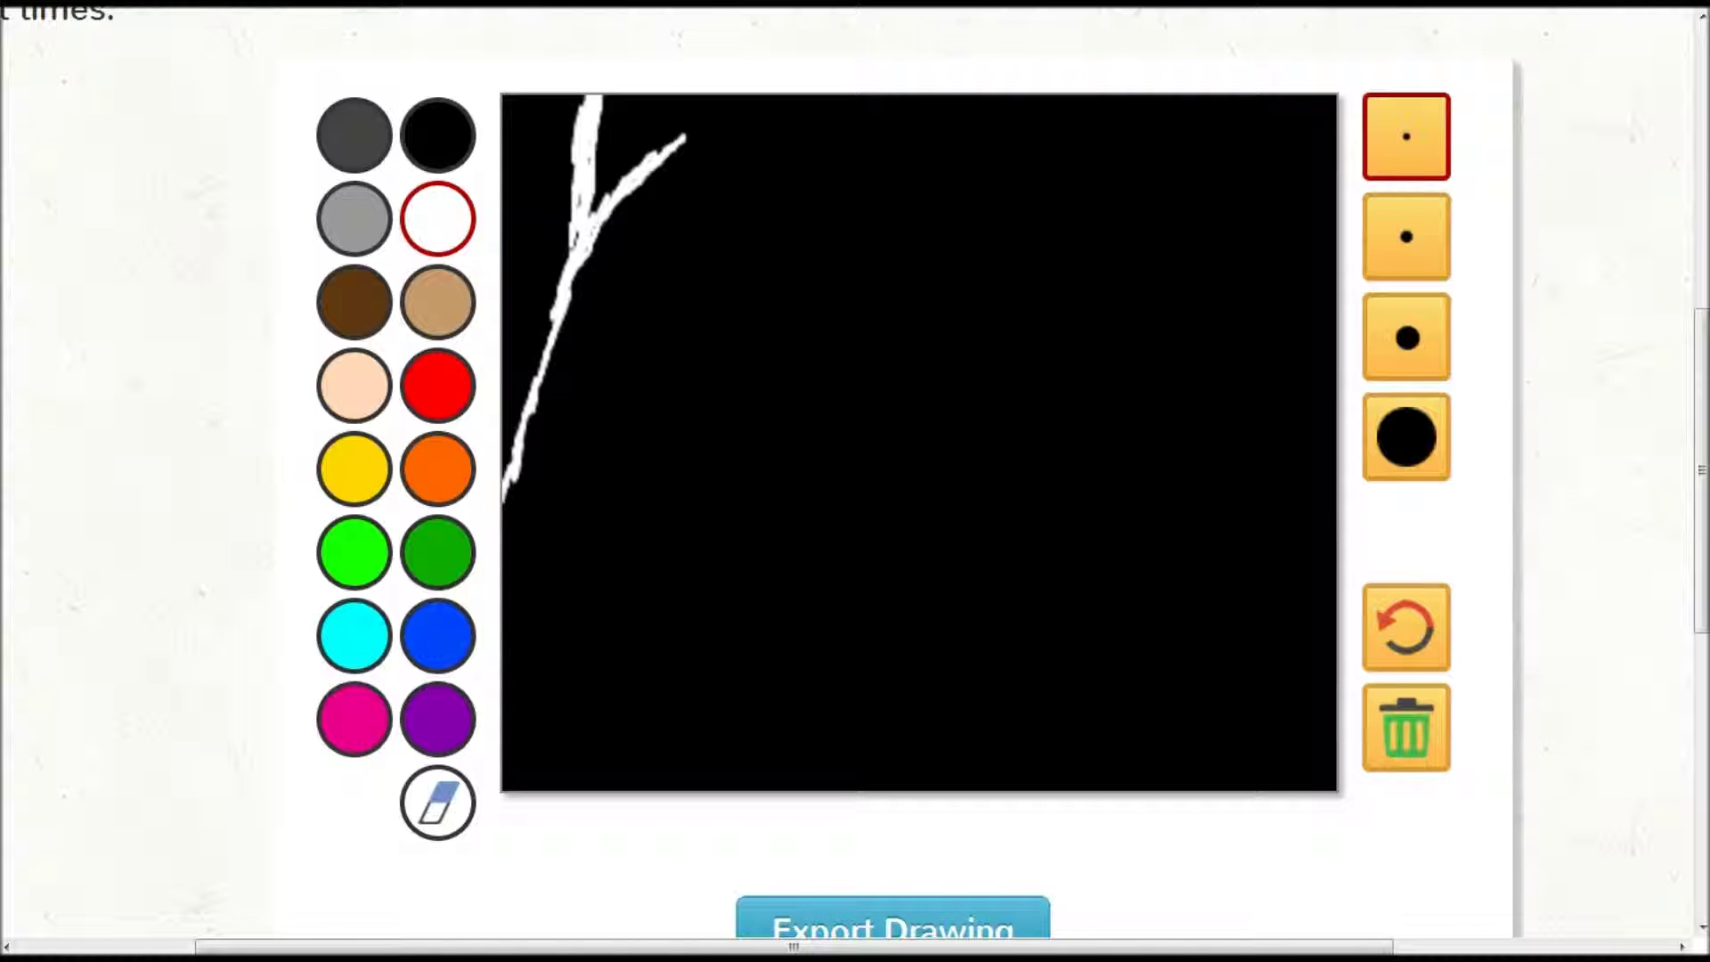
# Step: Paint the helmet's right outer edge in white with the smallest brush, and add short white strokes near both lower canvas corners
pyautogui.moveTo(1121, 182)
pyautogui.mouseDown()
pyautogui.moveTo(1167, 233)
pyautogui.moveTo(1158, 194)
pyautogui.moveTo(1198, 260)
pyautogui.moveTo(1283, 476)
pyautogui.mouseUp()
pyautogui.moveTo(1245, 344); pyautogui.dragTo(1329, 583)
pyautogui.moveTo(1313, 729)
pyautogui.mouseDown()
pyautogui.moveTo(1334, 650)
pyautogui.moveTo(1326, 712)
pyautogui.mouseUp()
pyautogui.moveTo(1212, 267)
pyautogui.mouseDown()
pyautogui.moveTo(1194, 192)
pyautogui.moveTo(1238, 298)
pyautogui.moveTo(1221, 100)
pyautogui.mouseUp()
pyautogui.moveTo(1213, 186)
pyautogui.mouseDown()
pyautogui.moveTo(1192, 95)
pyautogui.moveTo(1237, 254)
pyautogui.moveTo(1224, 143)
pyautogui.mouseUp()
pyautogui.moveTo(510, 745); pyautogui.dragTo(542, 774)
# Step: Paint two curved white highlights above the eye areas and a short white stroke at the canvas's upper edge near the right side
pyautogui.moveTo(666, 210)
pyautogui.mouseDown()
pyautogui.moveTo(718, 153)
pyautogui.moveTo(837, 134)
pyautogui.moveTo(857, 166)
pyautogui.moveTo(743, 162)
pyautogui.moveTo(846, 165)
pyautogui.mouseUp()
pyautogui.moveTo(743, 157)
pyautogui.mouseDown()
pyautogui.moveTo(713, 209)
pyautogui.moveTo(855, 219)
pyautogui.moveTo(866, 142)
pyautogui.mouseUp()
pyautogui.moveTo(952, 227)
pyautogui.mouseDown()
pyautogui.moveTo(937, 187)
pyautogui.moveTo(1007, 145)
pyautogui.moveTo(1073, 151)
pyautogui.moveTo(1015, 182)
pyautogui.moveTo(1065, 160)
pyautogui.mouseUp()
pyautogui.moveTo(953, 224)
pyautogui.mouseDown()
pyautogui.moveTo(1060, 202)
pyautogui.moveTo(1065, 165)
pyautogui.moveTo(957, 214)
pyautogui.moveTo(988, 178)
pyautogui.moveTo(1064, 192)
pyautogui.moveTo(1086, 168)
pyautogui.mouseUp()
pyautogui.click(1406, 237)
pyautogui.click(1407, 137)
pyautogui.click(1406, 236)
pyautogui.moveTo(819, 134)
pyautogui.mouseDown()
pyautogui.moveTo(801, 178)
pyautogui.moveTo(703, 196)
pyautogui.moveTo(829, 209)
pyautogui.moveTo(802, 171)
pyautogui.moveTo(828, 192)
pyautogui.mouseUp()
pyautogui.click(1416, 142)
pyautogui.moveTo(1131, 135)
pyautogui.mouseDown()
pyautogui.moveTo(1142, 147)
pyautogui.moveTo(1136, 98)
pyautogui.mouseUp()
# Step: Outline the forehead area between and above the two white brow highlights in grey and fill it with grey
pyautogui.click(354, 218)
pyautogui.moveTo(858, 221)
pyautogui.mouseDown()
pyautogui.moveTo(946, 226)
pyautogui.moveTo(832, 125)
pyautogui.mouseUp()
pyautogui.moveTo(659, 96)
pyautogui.mouseDown()
pyautogui.moveTo(677, 114)
pyautogui.moveTo(837, 125)
pyautogui.mouseUp()
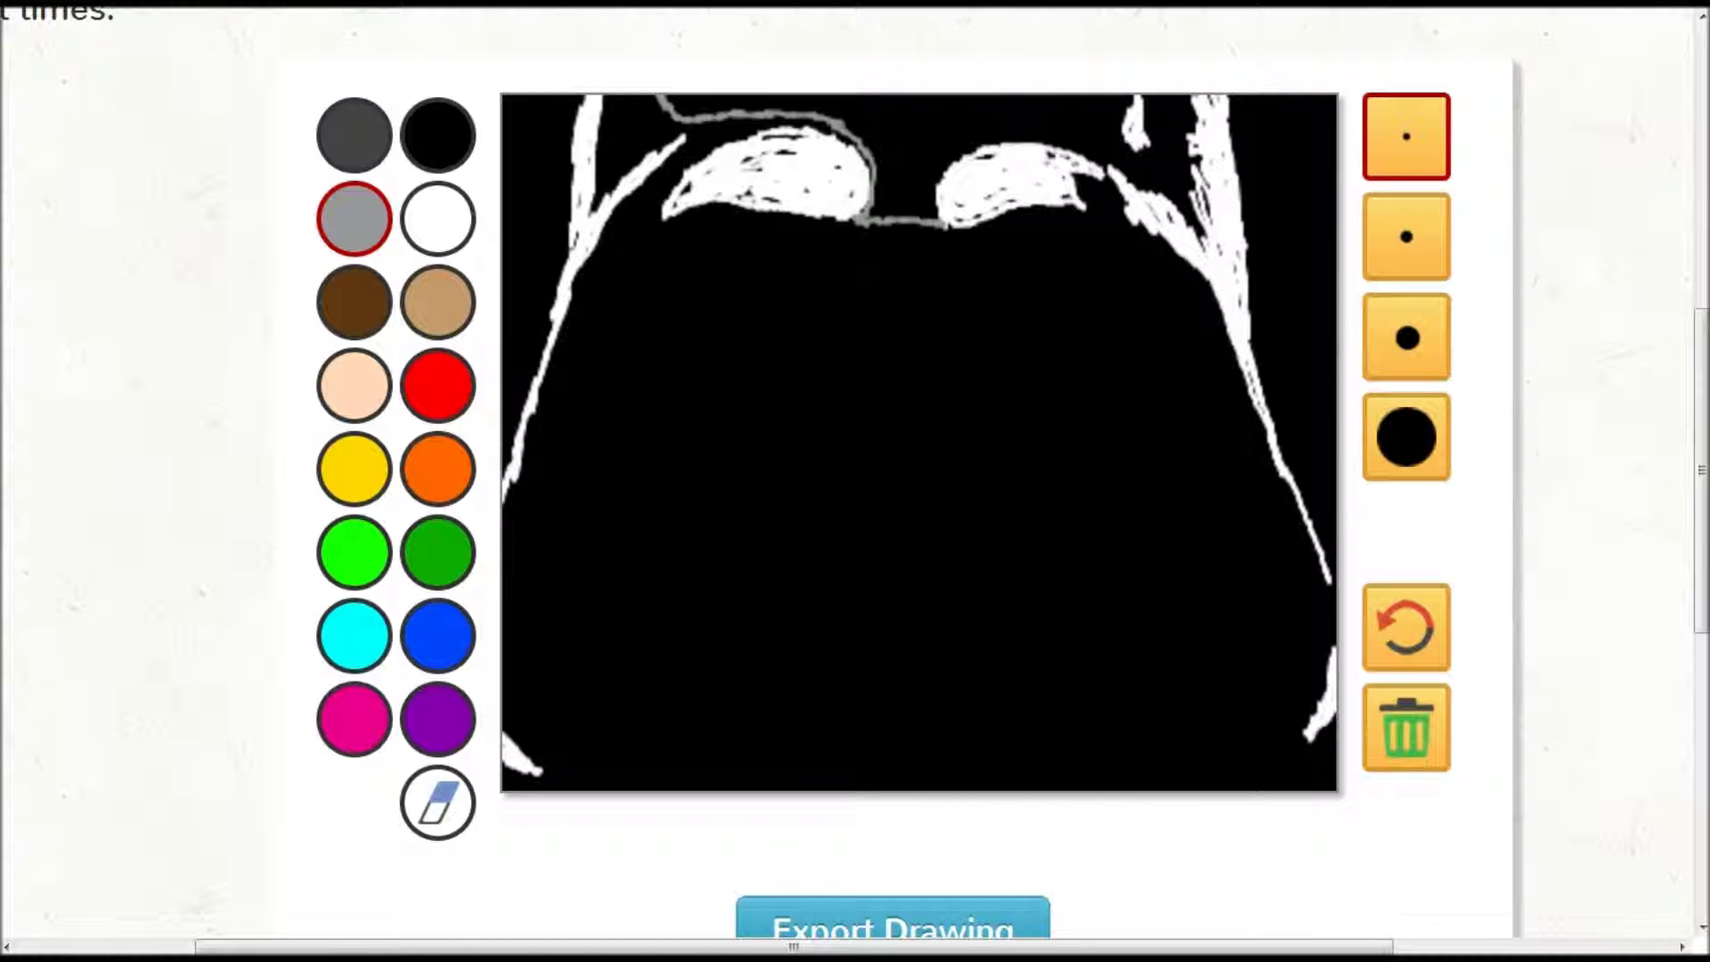
pyautogui.moveTo(937, 198)
pyautogui.mouseDown()
pyautogui.moveTo(989, 143)
pyautogui.moveTo(1122, 129)
pyautogui.moveTo(1131, 96)
pyautogui.moveTo(1119, 129)
pyautogui.mouseUp()
pyautogui.click(1416, 254)
pyautogui.moveTo(1118, 129)
pyautogui.mouseDown()
pyautogui.moveTo(921, 123)
pyautogui.moveTo(1107, 113)
pyautogui.moveTo(717, 112)
pyautogui.moveTo(833, 112)
pyautogui.moveTo(917, 213)
pyautogui.moveTo(922, 142)
pyautogui.moveTo(991, 133)
pyautogui.mouseUp()
pyautogui.click(1407, 339)
pyautogui.click(1407, 135)
# Step: Draw the left eye socket in thin white strokes, with dashed upper lines, a shaded lower rim and small glints
pyautogui.click(437, 218)
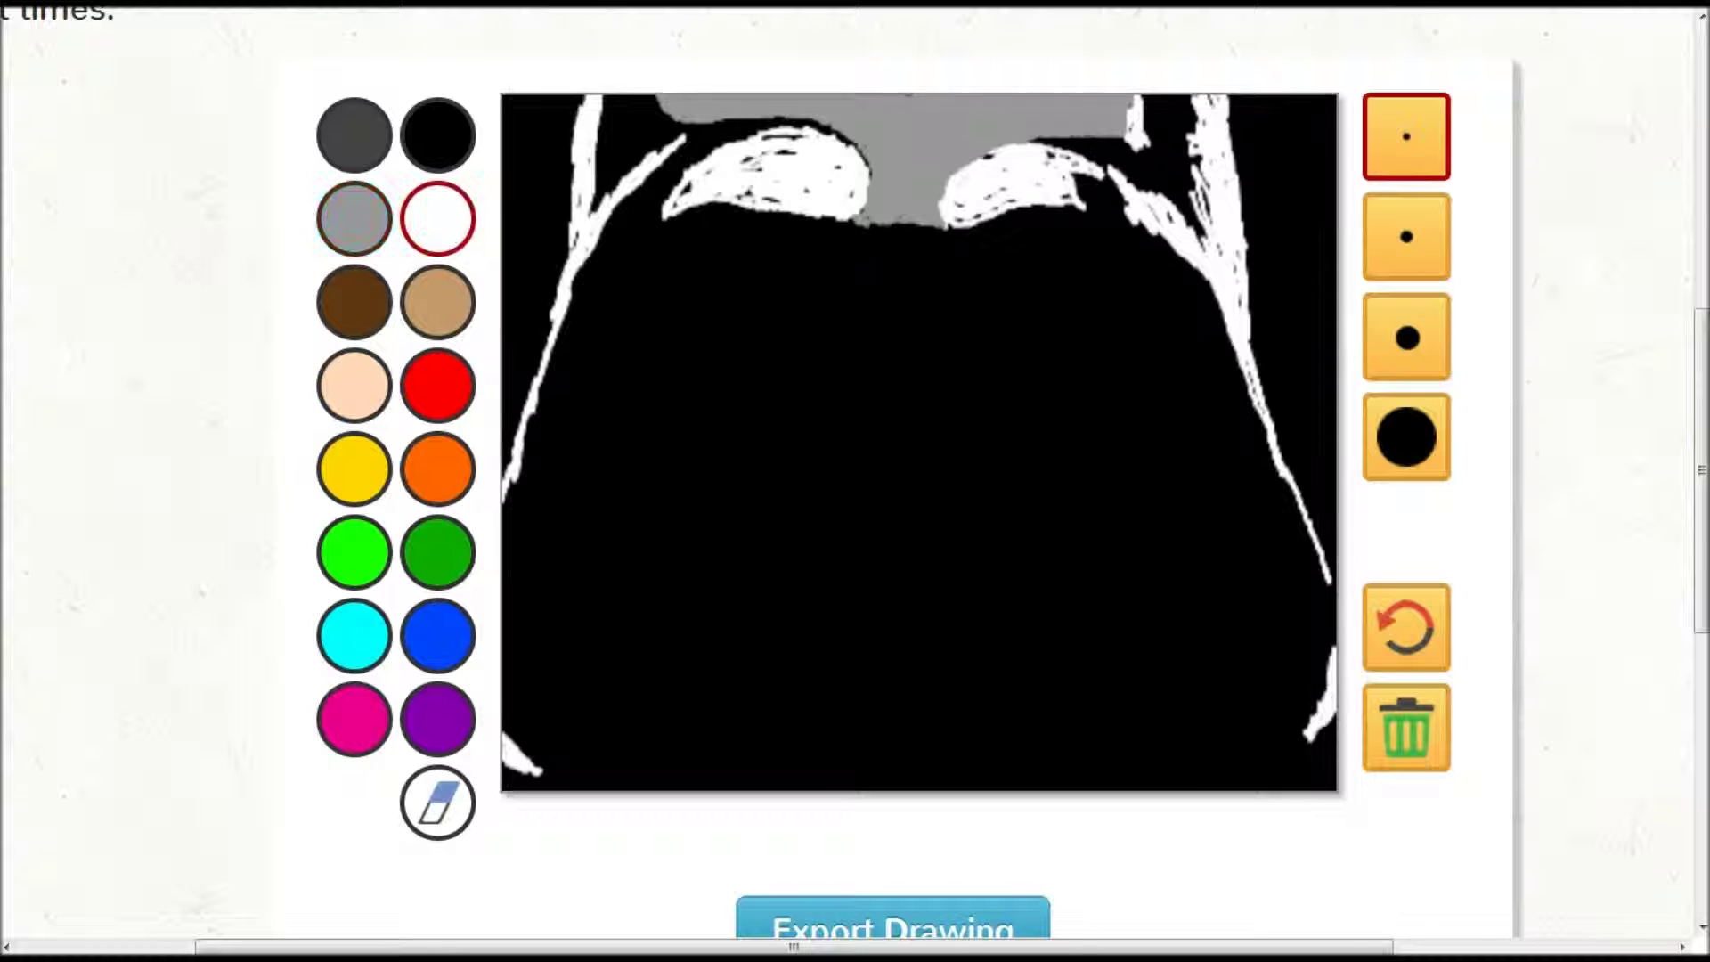
pyautogui.moveTo(623, 256); pyautogui.dragTo(690, 187)
pyautogui.click(437, 218)
pyautogui.moveTo(691, 259); pyautogui.dragTo(830, 258)
pyautogui.moveTo(860, 268); pyautogui.dragTo(869, 283)
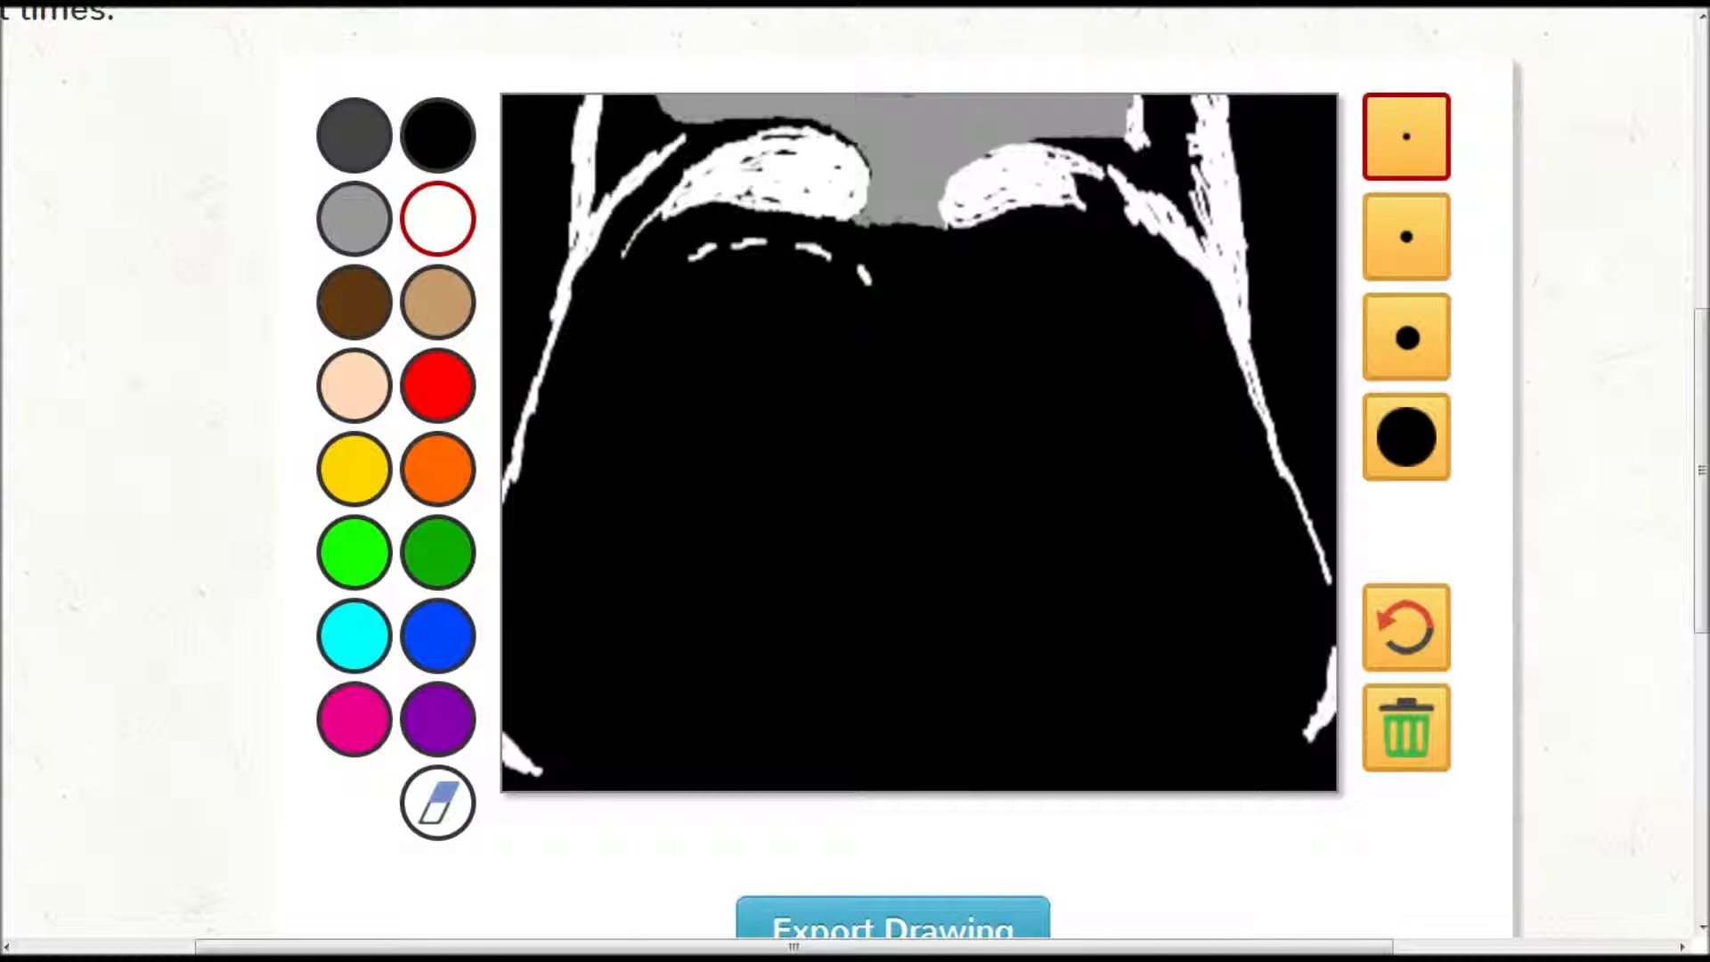
pyautogui.moveTo(677, 278); pyautogui.dragTo(803, 266)
pyautogui.moveTo(645, 321)
pyautogui.mouseDown()
pyautogui.moveTo(700, 415)
pyautogui.moveTo(836, 392)
pyautogui.moveTo(813, 432)
pyautogui.moveTo(677, 426)
pyautogui.moveTo(793, 437)
pyautogui.moveTo(755, 432)
pyautogui.moveTo(843, 395)
pyautogui.mouseUp()
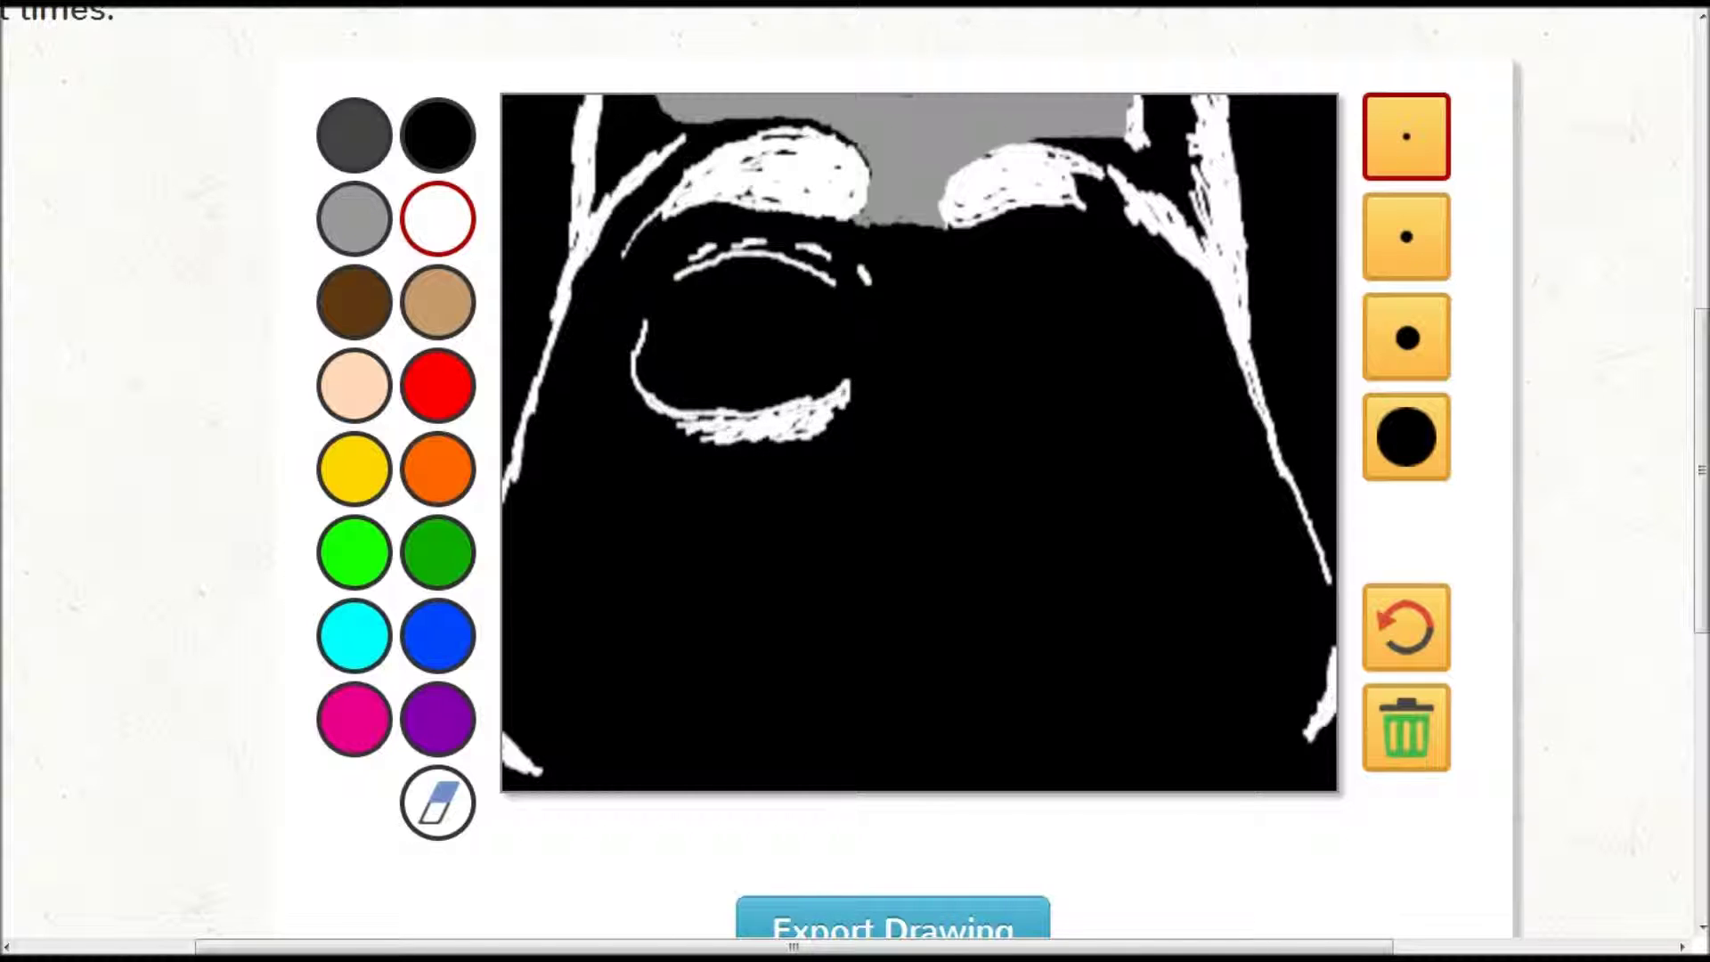
pyautogui.moveTo(771, 302)
pyautogui.mouseDown()
pyautogui.moveTo(842, 301)
pyautogui.moveTo(771, 308)
pyautogui.mouseUp()
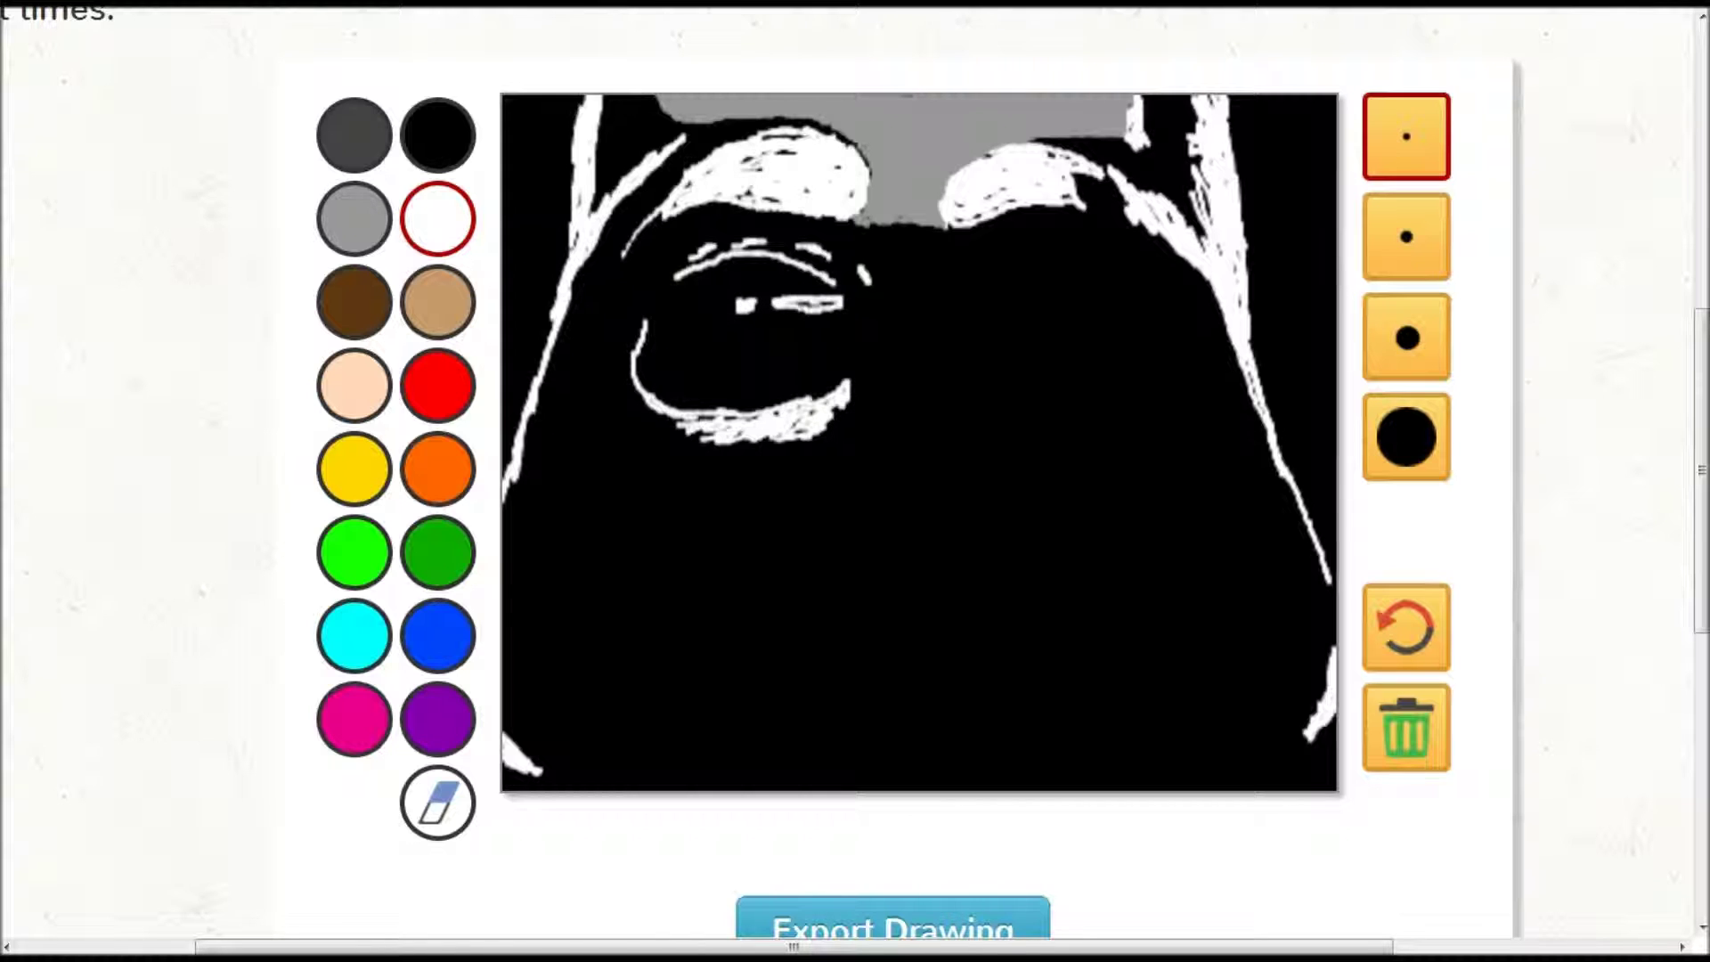
# Step: Outline the right eye socket with thin white arcs and add short strokes below the inner corners of both eyes
pyautogui.moveTo(826, 453); pyautogui.dragTo(869, 433)
pyautogui.moveTo(974, 442)
pyautogui.mouseDown()
pyautogui.moveTo(1024, 437)
pyautogui.moveTo(1021, 411)
pyautogui.moveTo(1126, 421)
pyautogui.moveTo(1015, 409)
pyautogui.moveTo(1059, 419)
pyautogui.moveTo(1168, 349)
pyautogui.moveTo(1110, 260)
pyautogui.mouseUp()
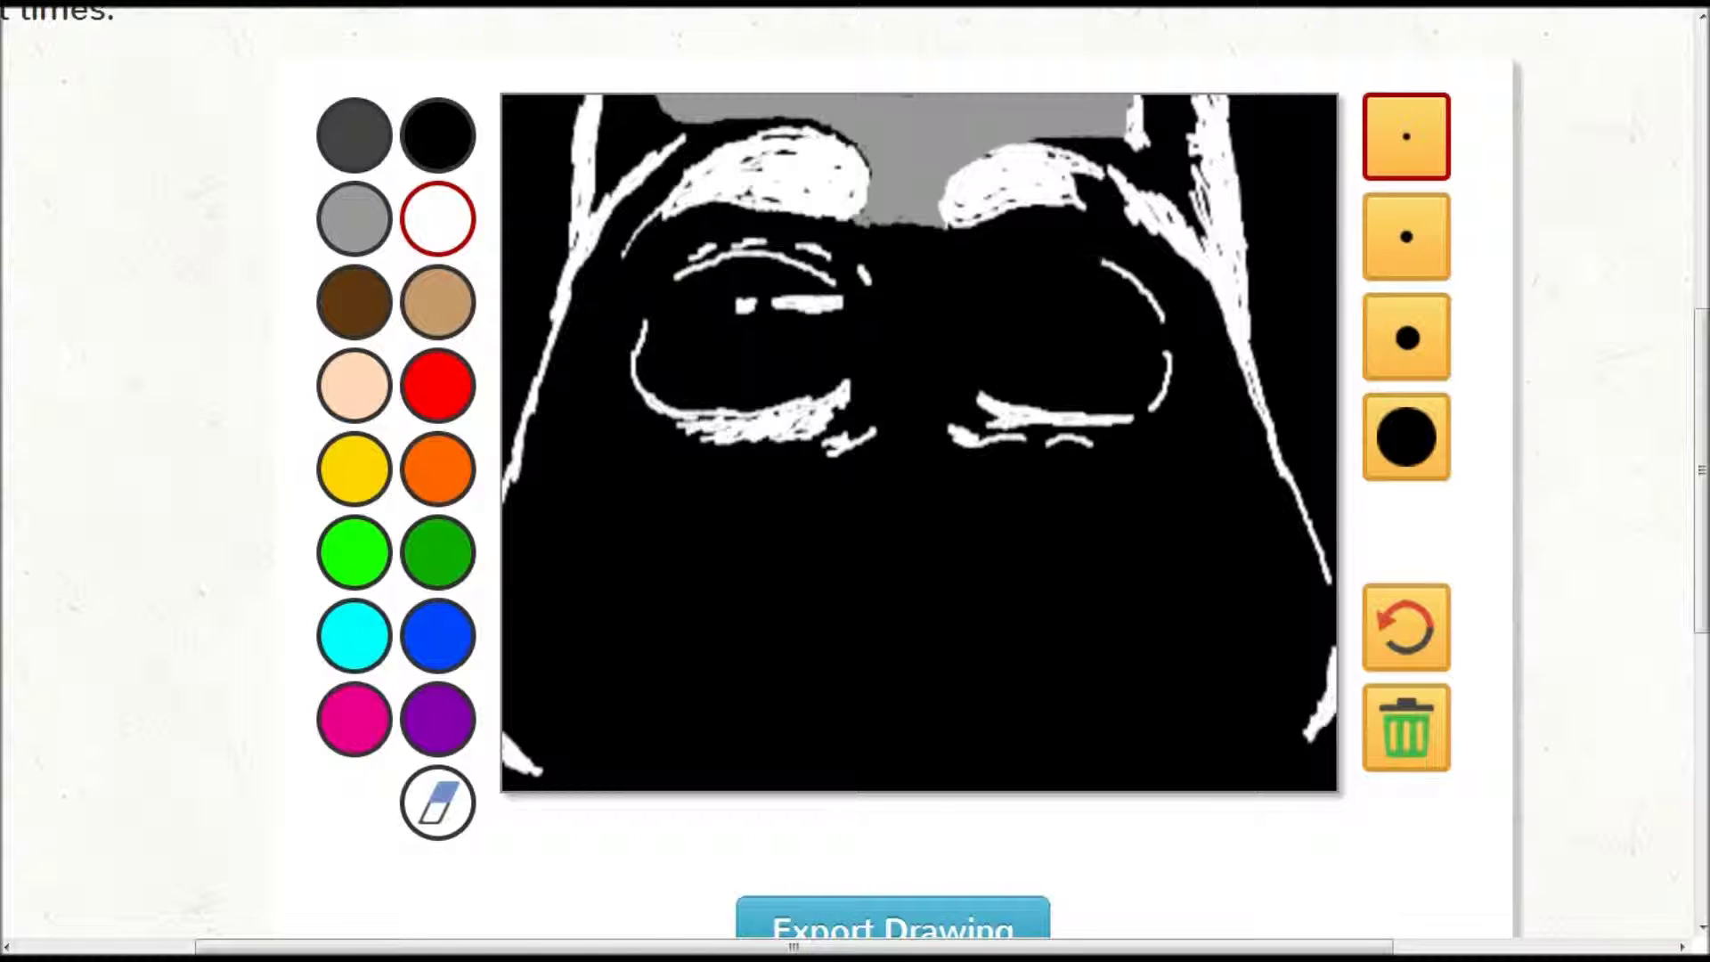
pyautogui.moveTo(959, 283); pyautogui.dragTo(1057, 253)
# Step: Draw white curved cheek lines beneath both eyes, an arch between them, and broken white details along the nose bridge
pyautogui.moveTo(850, 468)
pyautogui.mouseDown()
pyautogui.moveTo(917, 437)
pyautogui.moveTo(944, 456)
pyautogui.mouseUp()
pyautogui.moveTo(646, 468); pyautogui.dragTo(841, 463)
pyautogui.moveTo(975, 462); pyautogui.dragTo(1145, 459)
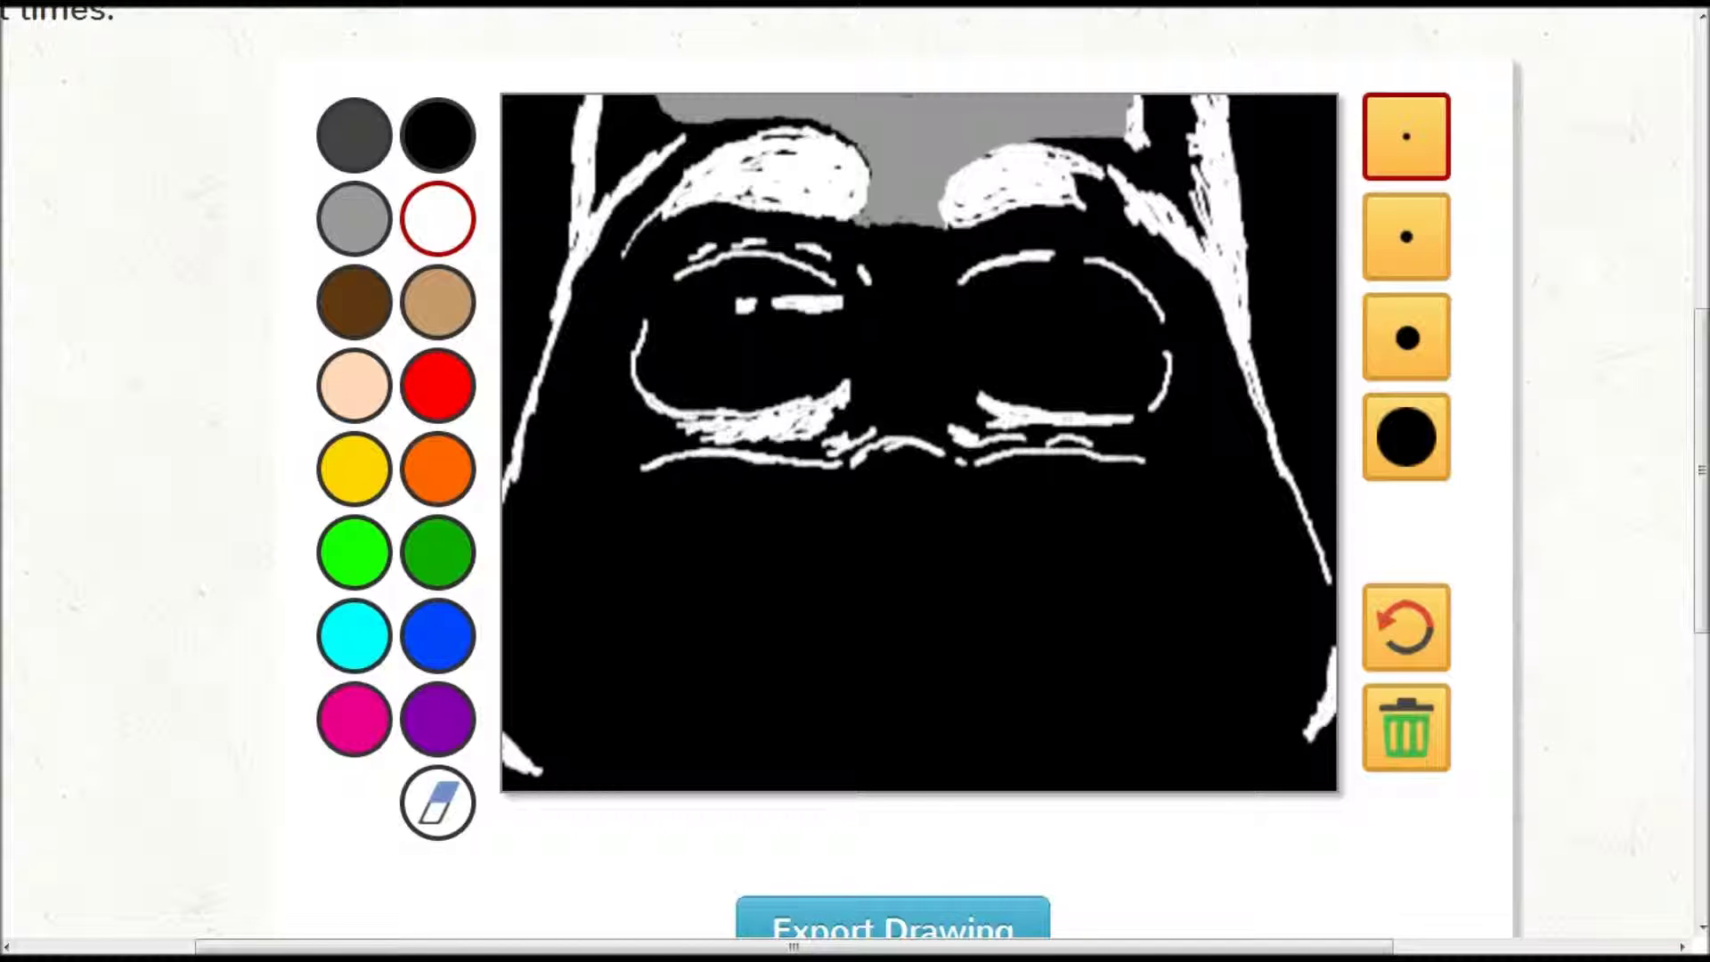
pyautogui.moveTo(896, 397)
pyautogui.mouseDown()
pyautogui.moveTo(918, 413)
pyautogui.moveTo(913, 308)
pyautogui.moveTo(932, 302)
pyautogui.moveTo(894, 280)
pyautogui.mouseUp()
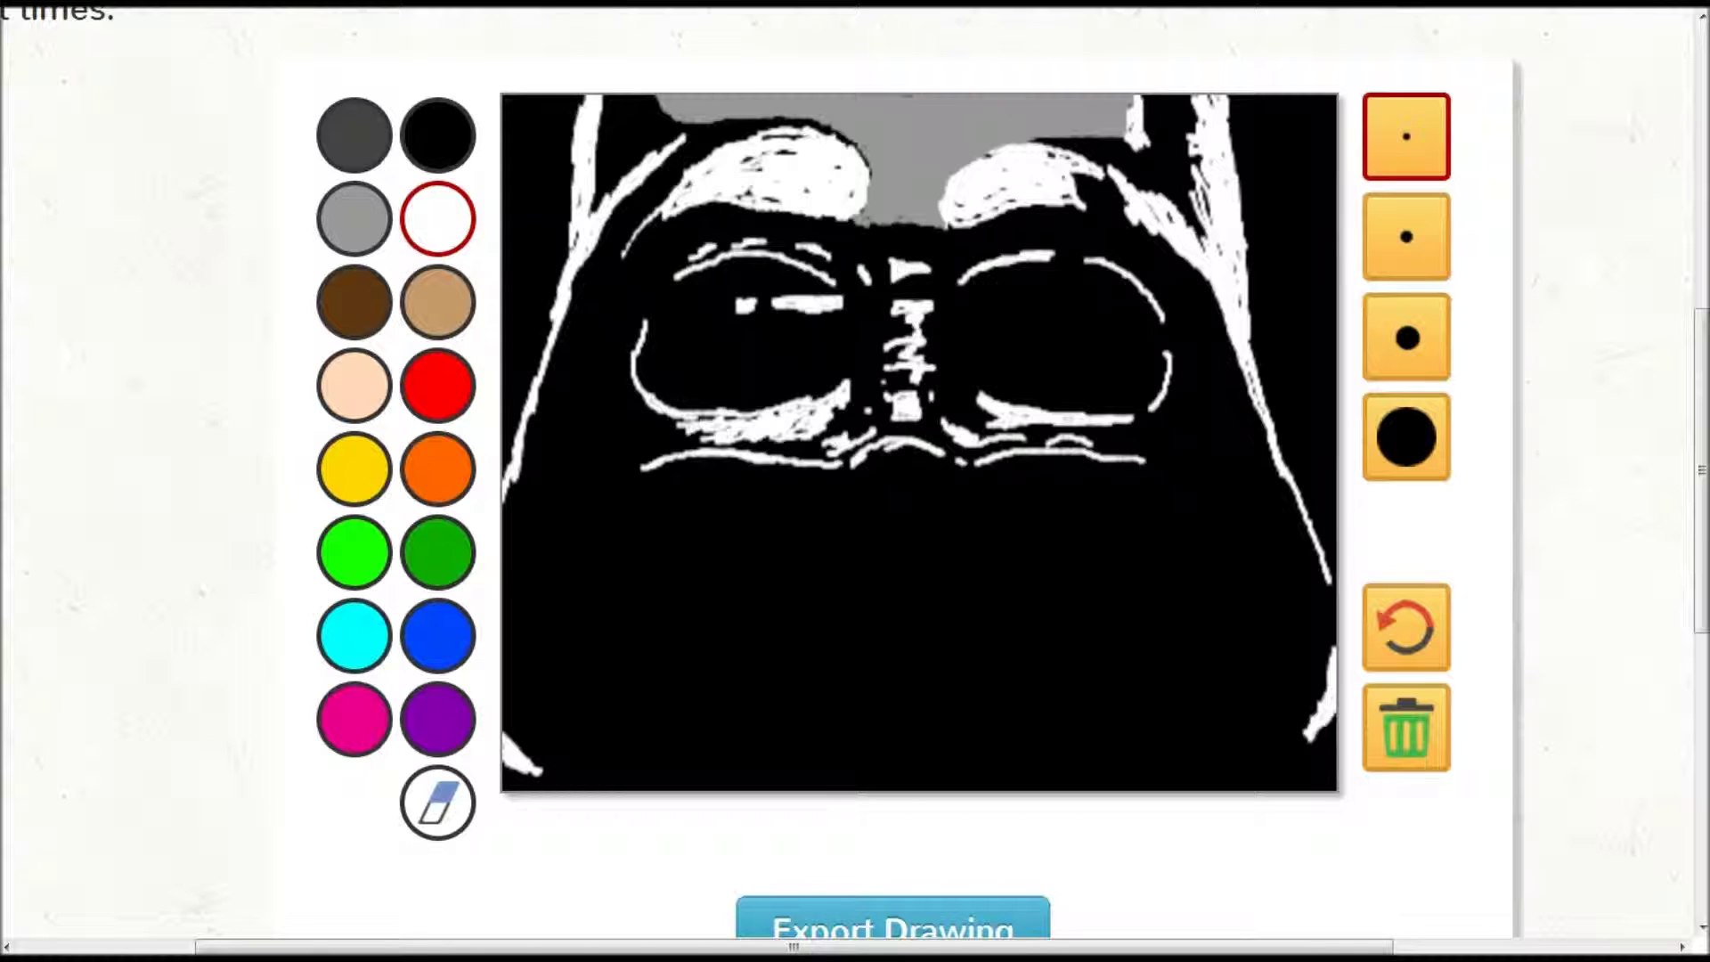
# Step: Draw a small round grey nose piece below the bridge and shade it with a white highlight
pyautogui.click(354, 219)
pyautogui.moveTo(862, 518)
pyautogui.mouseDown()
pyautogui.moveTo(920, 526)
pyautogui.moveTo(886, 470)
pyautogui.moveTo(931, 503)
pyautogui.moveTo(871, 524)
pyautogui.moveTo(904, 477)
pyautogui.mouseUp()
pyautogui.click(438, 219)
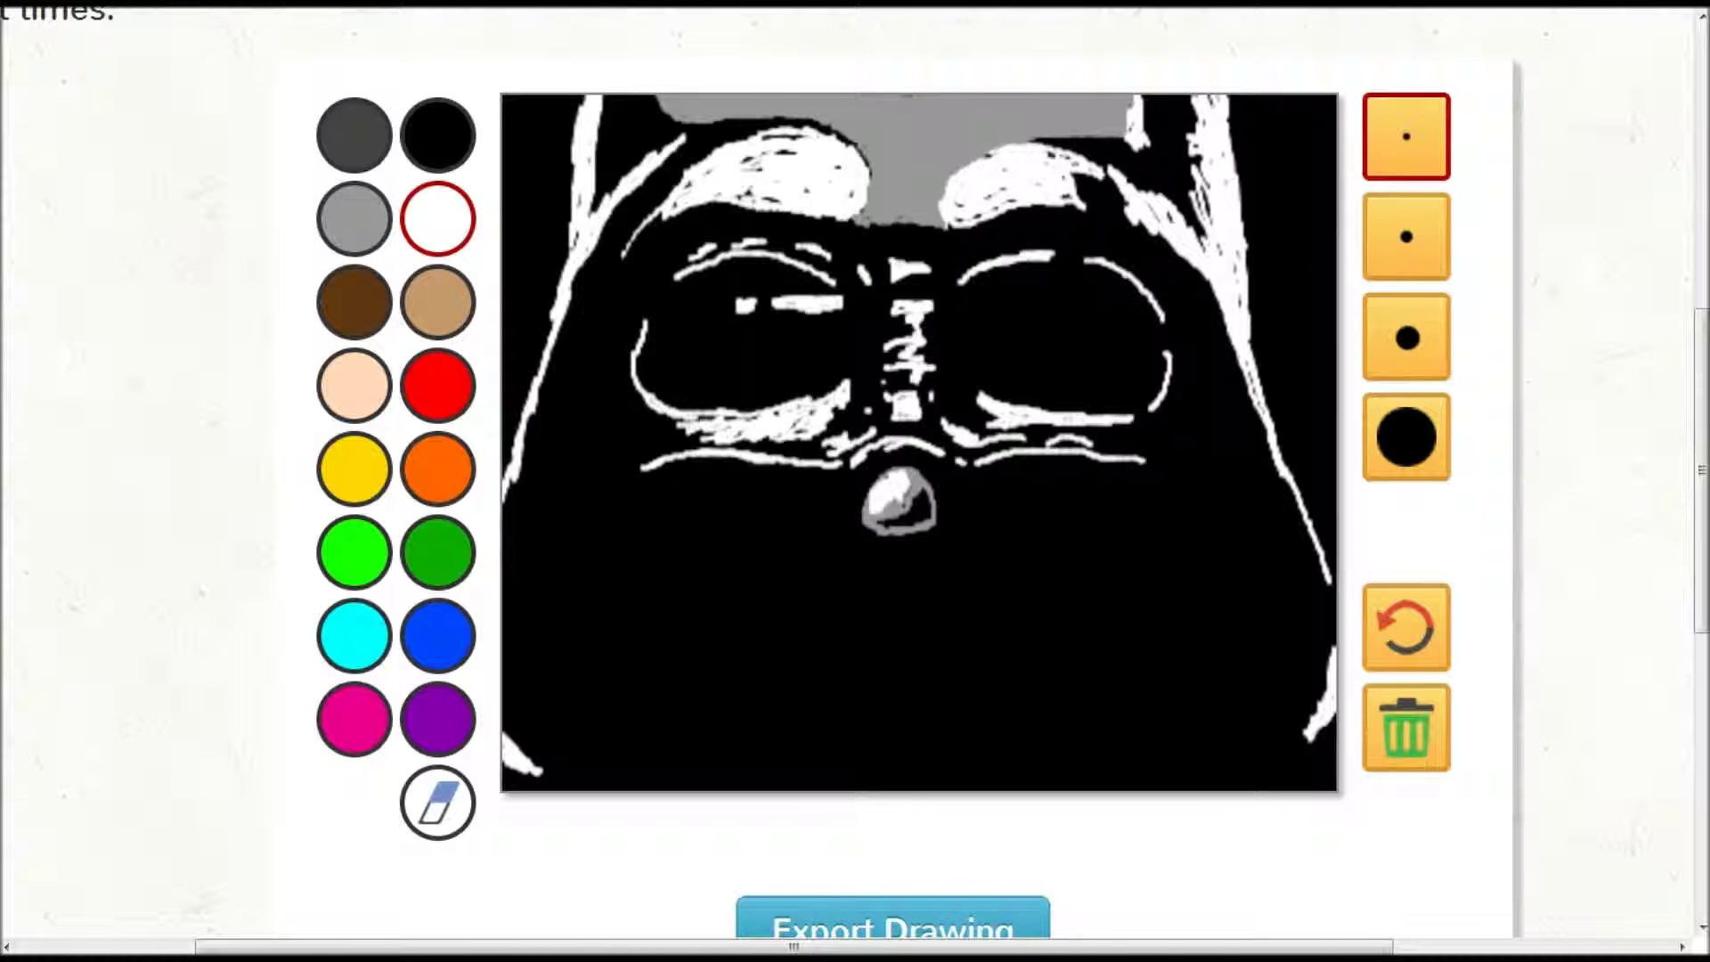
# Step: Draw two diagonal white lines on each side below the nose, spreading downward to frame the triangular mouth area
pyautogui.moveTo(741, 616); pyautogui.dragTo(802, 548)
pyautogui.moveTo(1006, 526); pyautogui.dragTo(1066, 597)
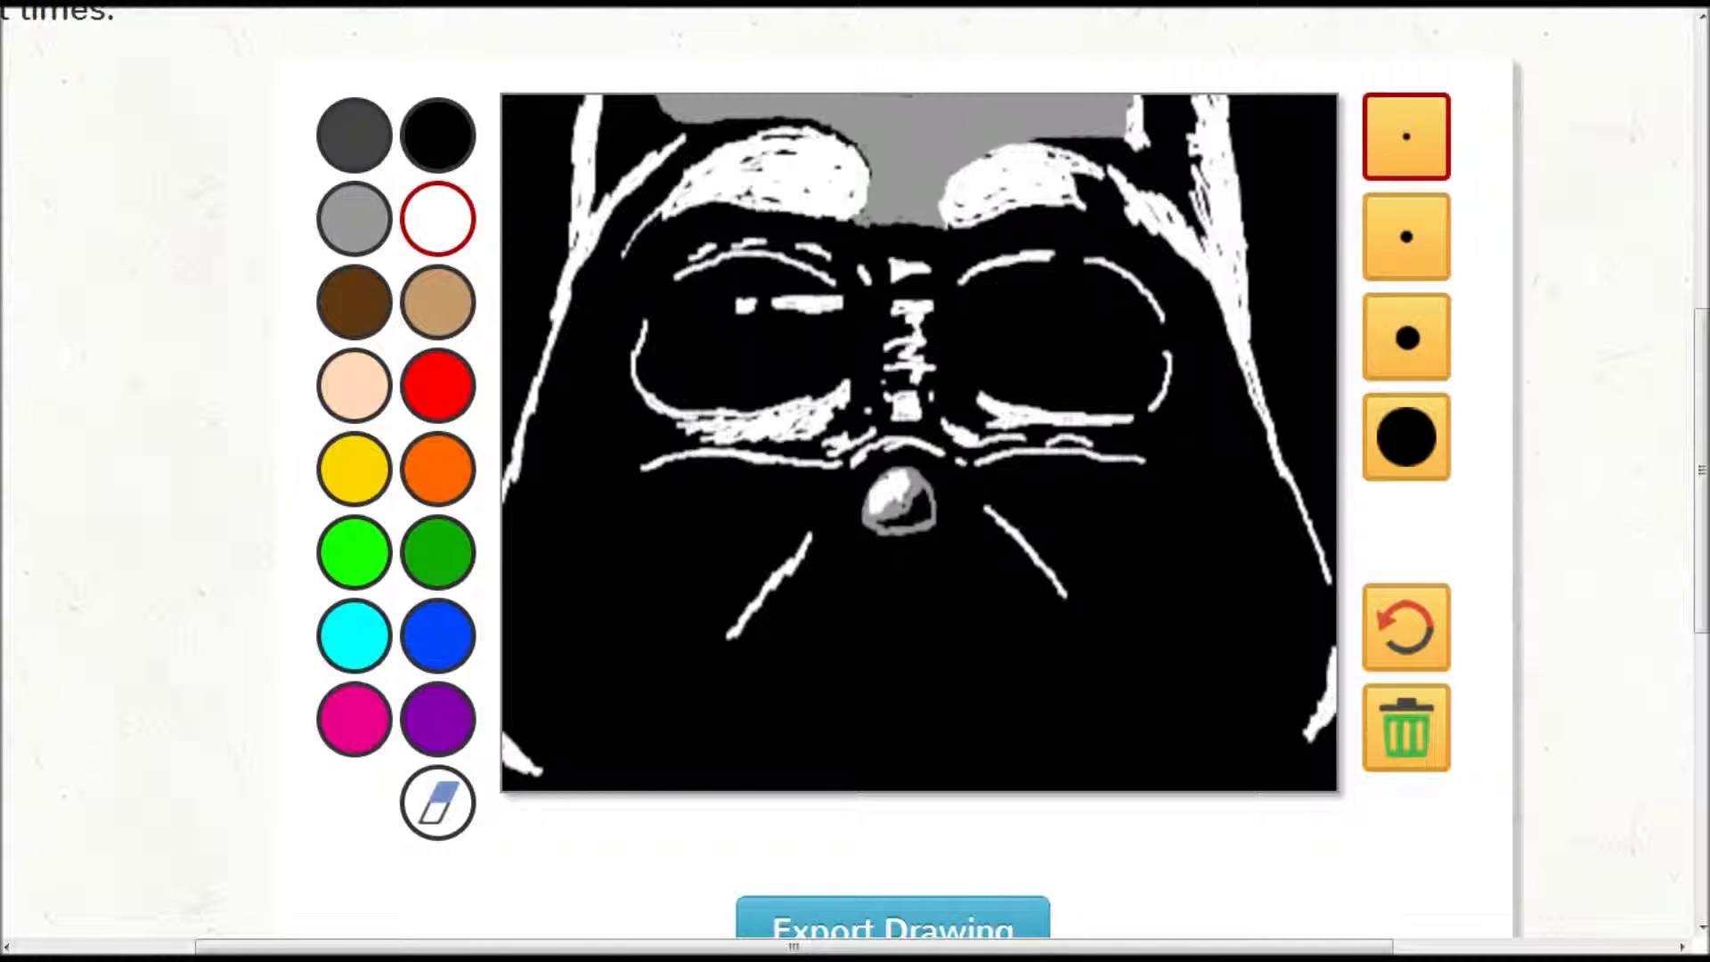
pyautogui.moveTo(842, 518); pyautogui.dragTo(811, 575)
pyautogui.moveTo(949, 515); pyautogui.dragTo(1062, 649)
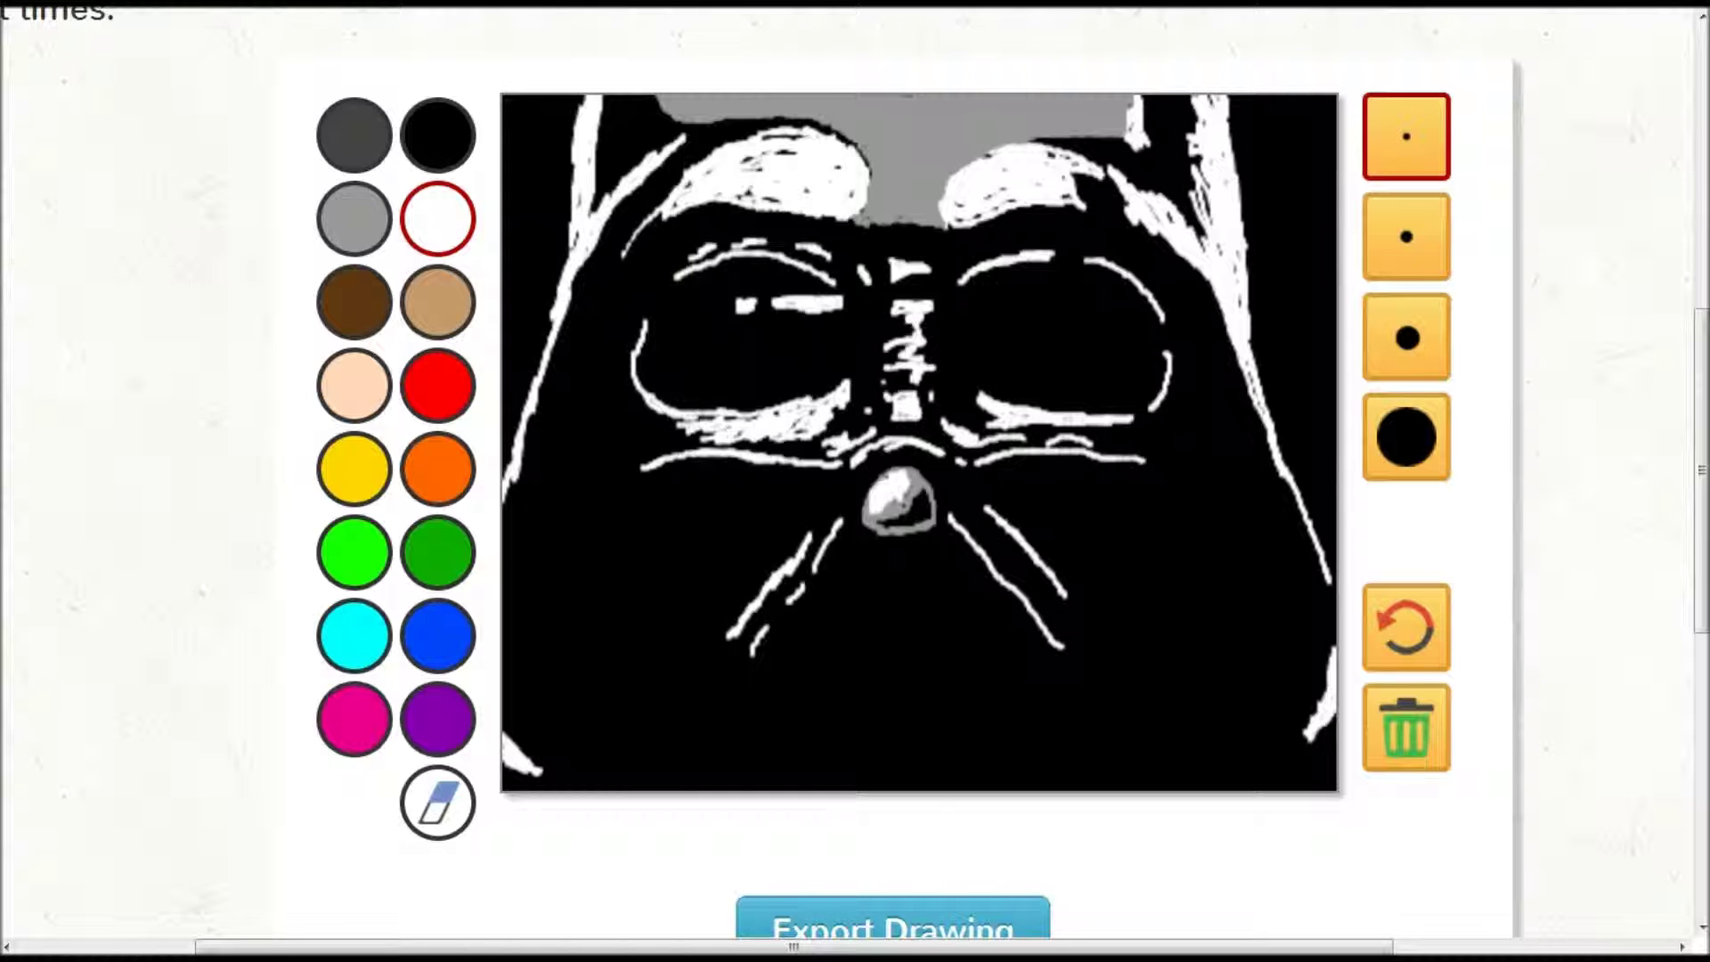
# Step: Draw the white outer cheek edges and a round white knob with black details at each lower corner of the mouth
pyautogui.moveTo(618, 450); pyautogui.dragTo(693, 659)
pyautogui.moveTo(1099, 643)
pyautogui.mouseDown()
pyautogui.moveTo(1147, 539)
pyautogui.moveTo(1115, 657)
pyautogui.moveTo(1112, 713)
pyautogui.moveTo(1133, 744)
pyautogui.mouseUp()
pyautogui.moveTo(699, 711); pyautogui.dragTo(682, 763)
pyautogui.click(1406, 237)
pyautogui.moveTo(711, 682)
pyautogui.mouseDown()
pyautogui.moveTo(743, 688)
pyautogui.moveTo(711, 678)
pyautogui.mouseUp()
pyautogui.moveTo(1074, 671); pyautogui.dragTo(1081, 678)
pyautogui.click(437, 135)
pyautogui.click(1406, 137)
# Step: Draw a broken grey line between the two knobs, plus grey strokes for the left chin edge and lower left cheek
pyautogui.click(367, 220)
pyautogui.moveTo(760, 692); pyautogui.dragTo(829, 688)
pyautogui.moveTo(855, 687); pyautogui.dragTo(951, 687)
pyautogui.moveTo(979, 695); pyautogui.dragTo(1030, 697)
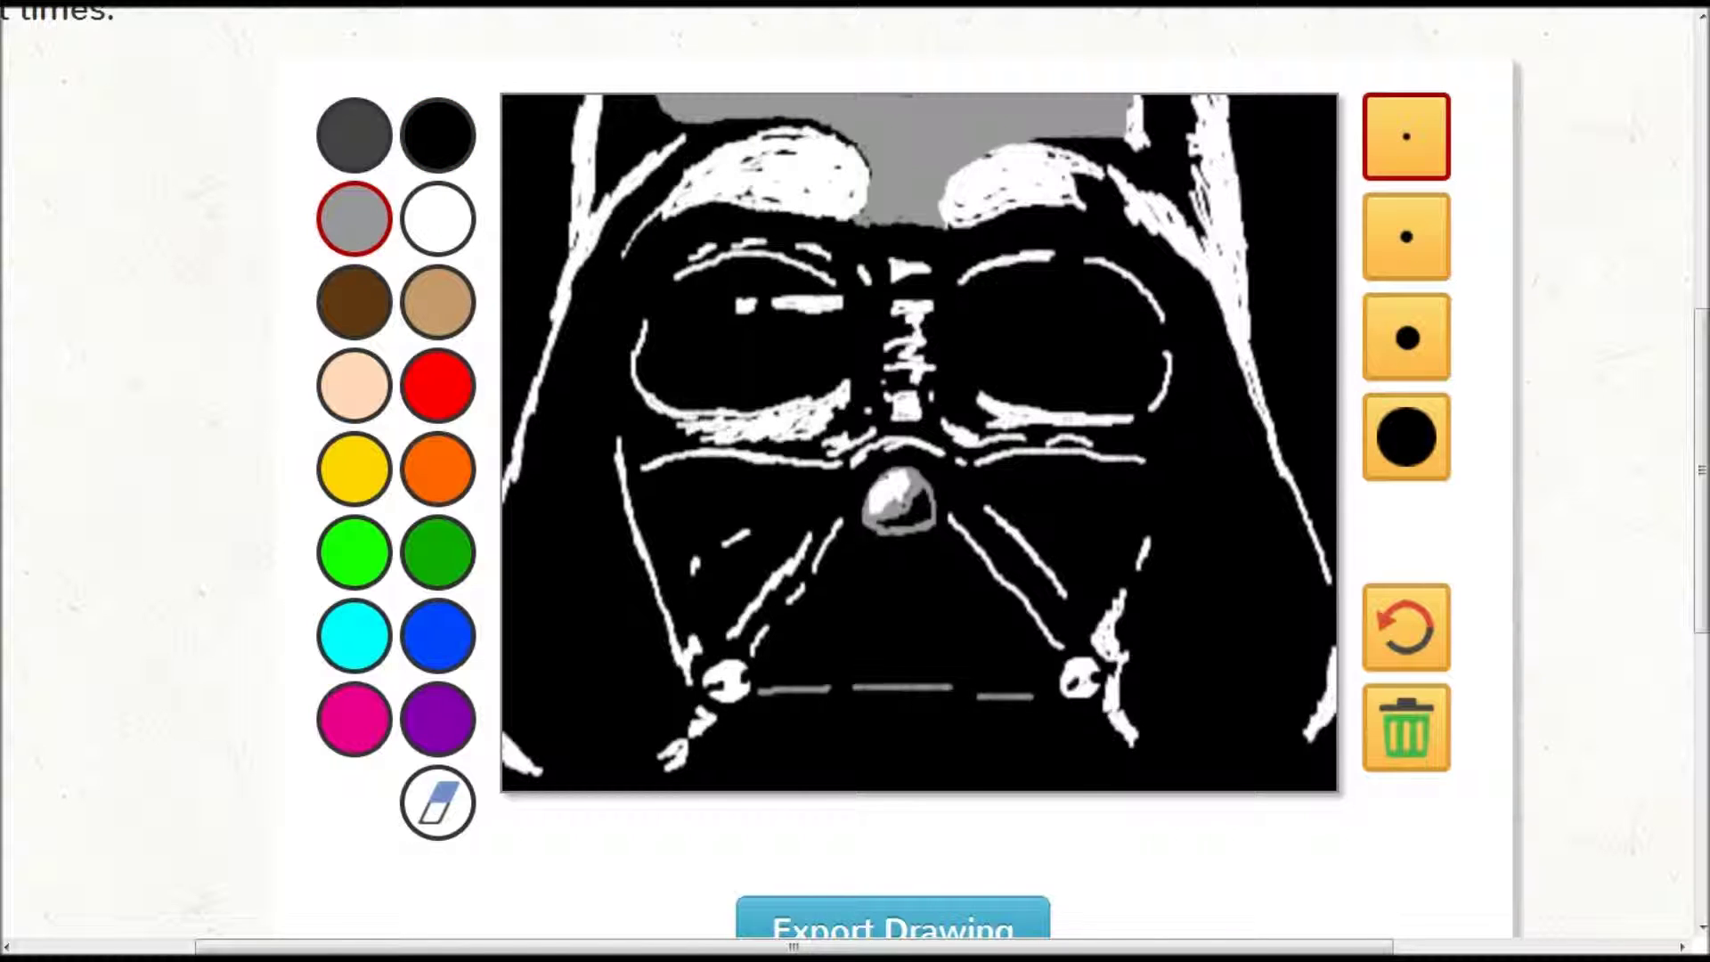
pyautogui.moveTo(761, 730); pyautogui.dragTo(828, 788)
pyautogui.click(721, 752)
pyautogui.moveTo(618, 760)
pyautogui.mouseDown()
pyautogui.moveTo(624, 677)
pyautogui.moveTo(679, 682)
pyautogui.mouseUp()
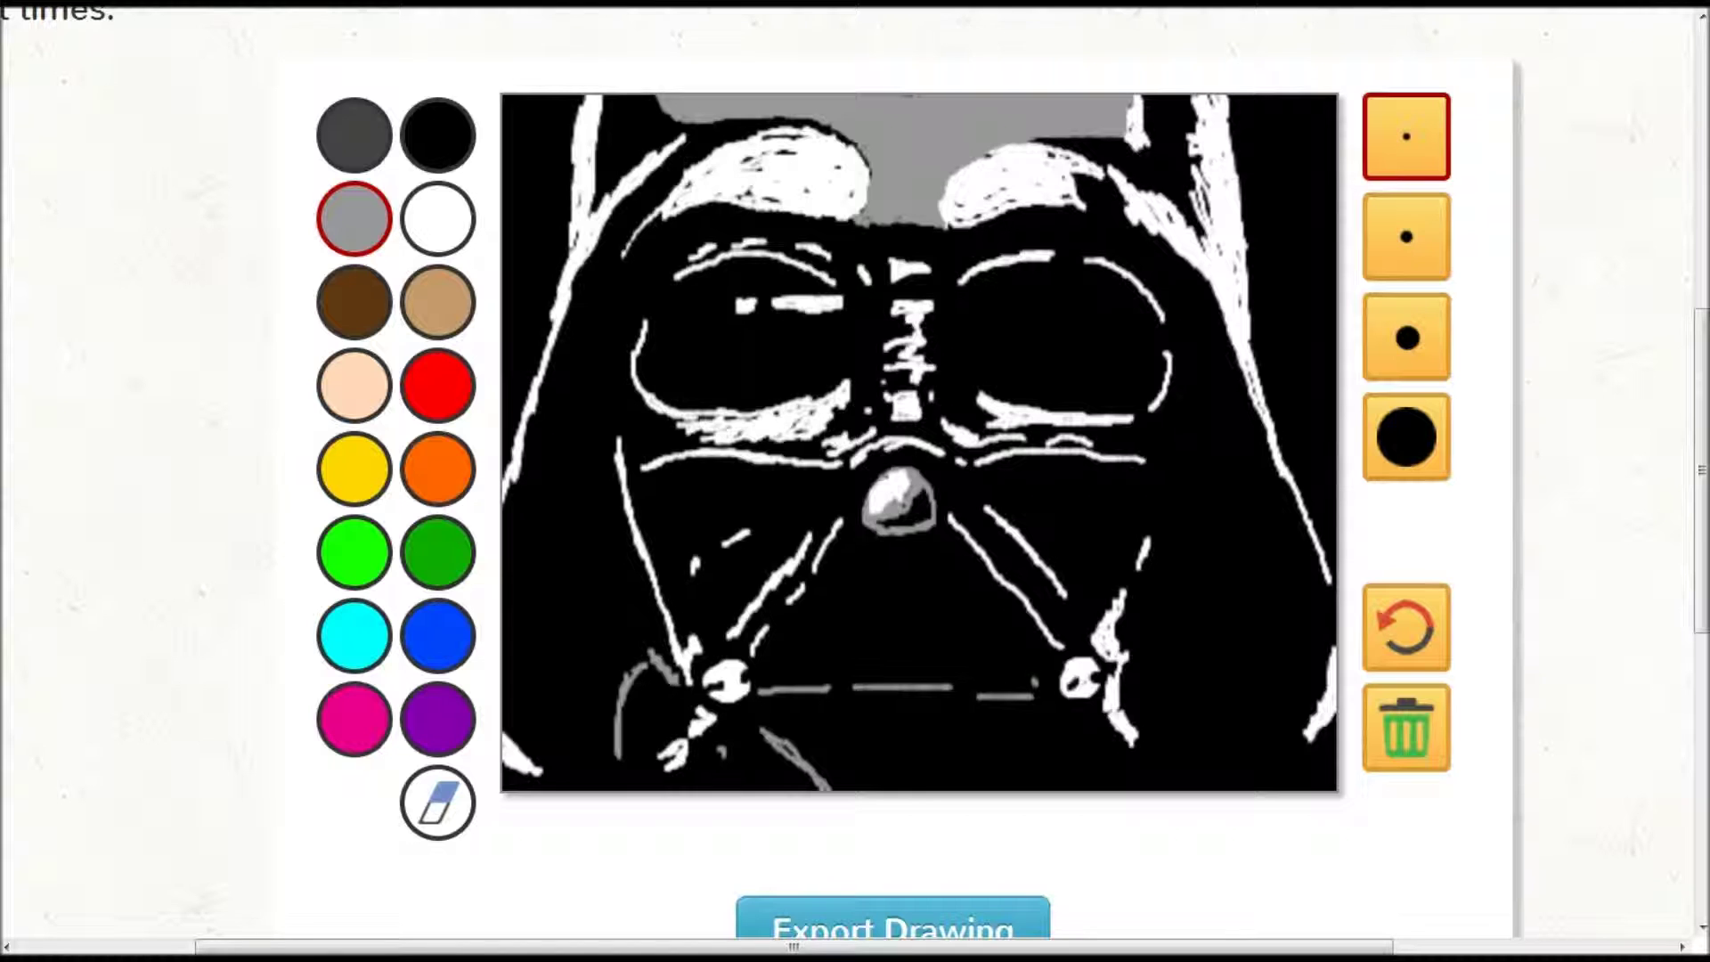
# Step: Draw the chin's right edge in grey and shade the area beneath the mouth with fine horizontal grey strokes
pyautogui.moveTo(1038, 717); pyautogui.dragTo(995, 785)
pyautogui.moveTo(783, 712); pyautogui.dragTo(977, 712)
pyautogui.moveTo(807, 719)
pyautogui.mouseDown()
pyautogui.moveTo(918, 730)
pyautogui.moveTo(936, 784)
pyautogui.moveTo(1006, 713)
pyautogui.mouseUp()
pyautogui.moveTo(785, 715)
pyautogui.mouseDown()
pyautogui.moveTo(930, 734)
pyautogui.moveTo(851, 777)
pyautogui.moveTo(985, 749)
pyautogui.moveTo(841, 710)
pyautogui.mouseUp()
# Step: Paint the mouth grille in white, with vertical bars rising from a horizontal base line between the knobs
pyautogui.click(438, 221)
pyautogui.moveTo(784, 666)
pyautogui.mouseDown()
pyautogui.moveTo(839, 659)
pyautogui.moveTo(838, 560)
pyautogui.moveTo(839, 670)
pyautogui.moveTo(1042, 655)
pyautogui.moveTo(973, 568)
pyautogui.moveTo(983, 661)
pyautogui.moveTo(932, 544)
pyautogui.moveTo(935, 670)
pyautogui.moveTo(886, 549)
pyautogui.mouseUp()
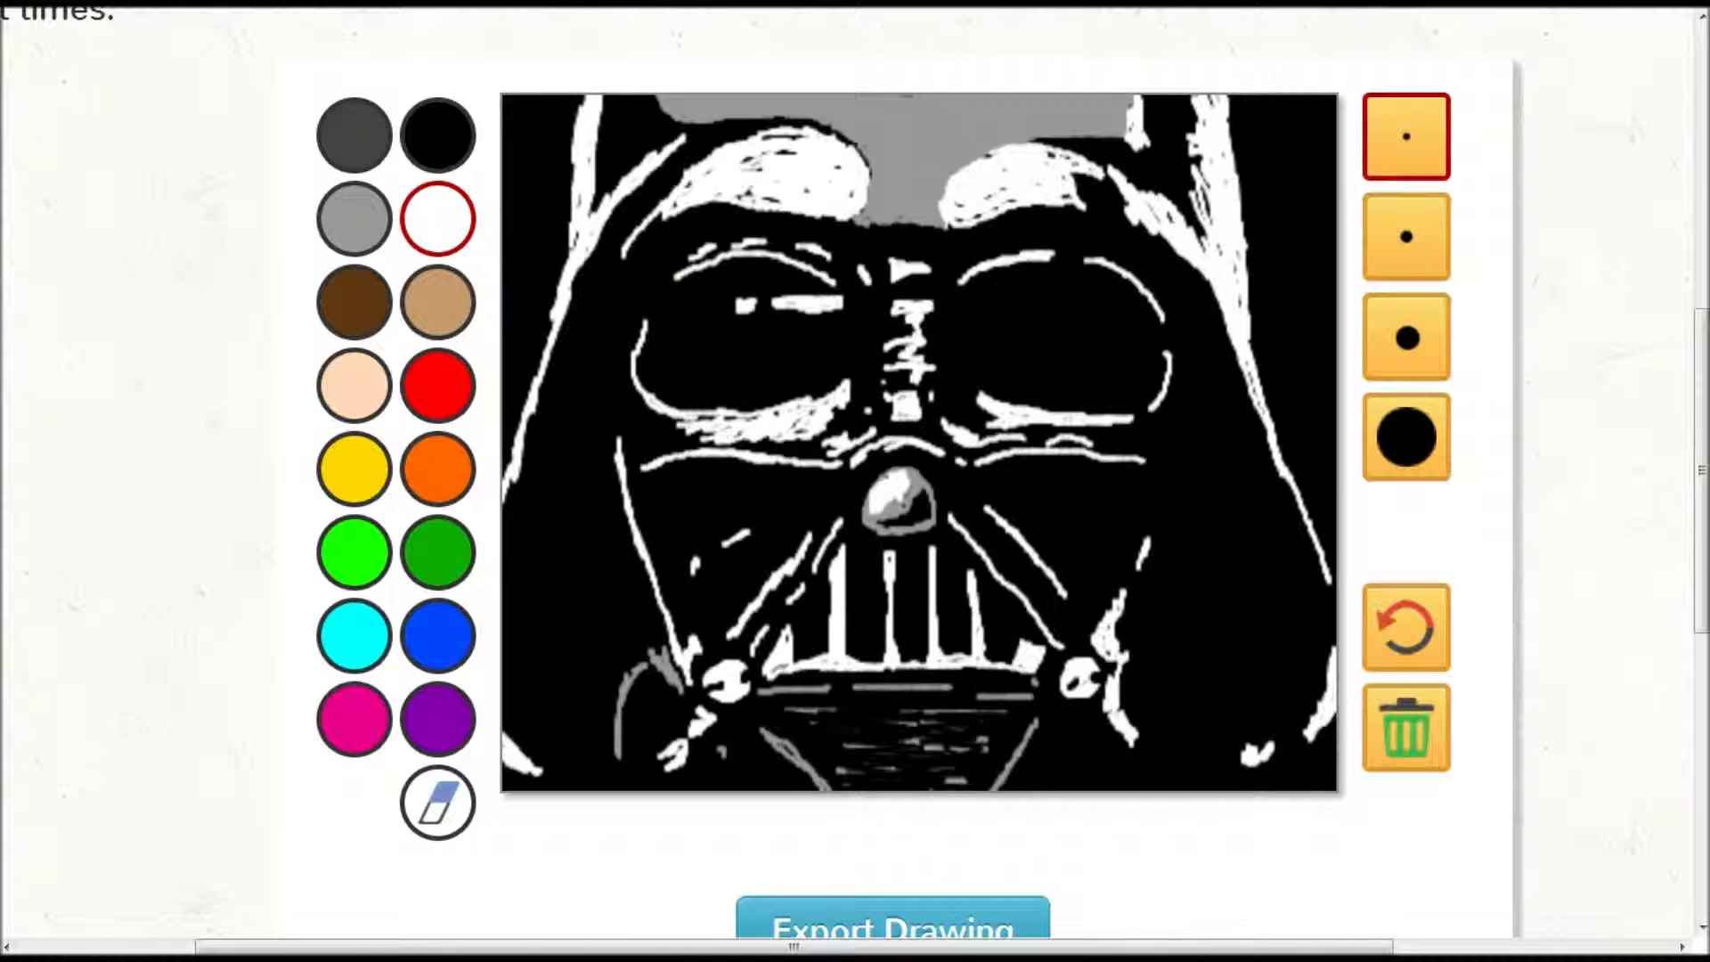
# Step: Fill the gaps in both brow highlights with solid white using the second-smallest brush
pyautogui.click(1406, 237)
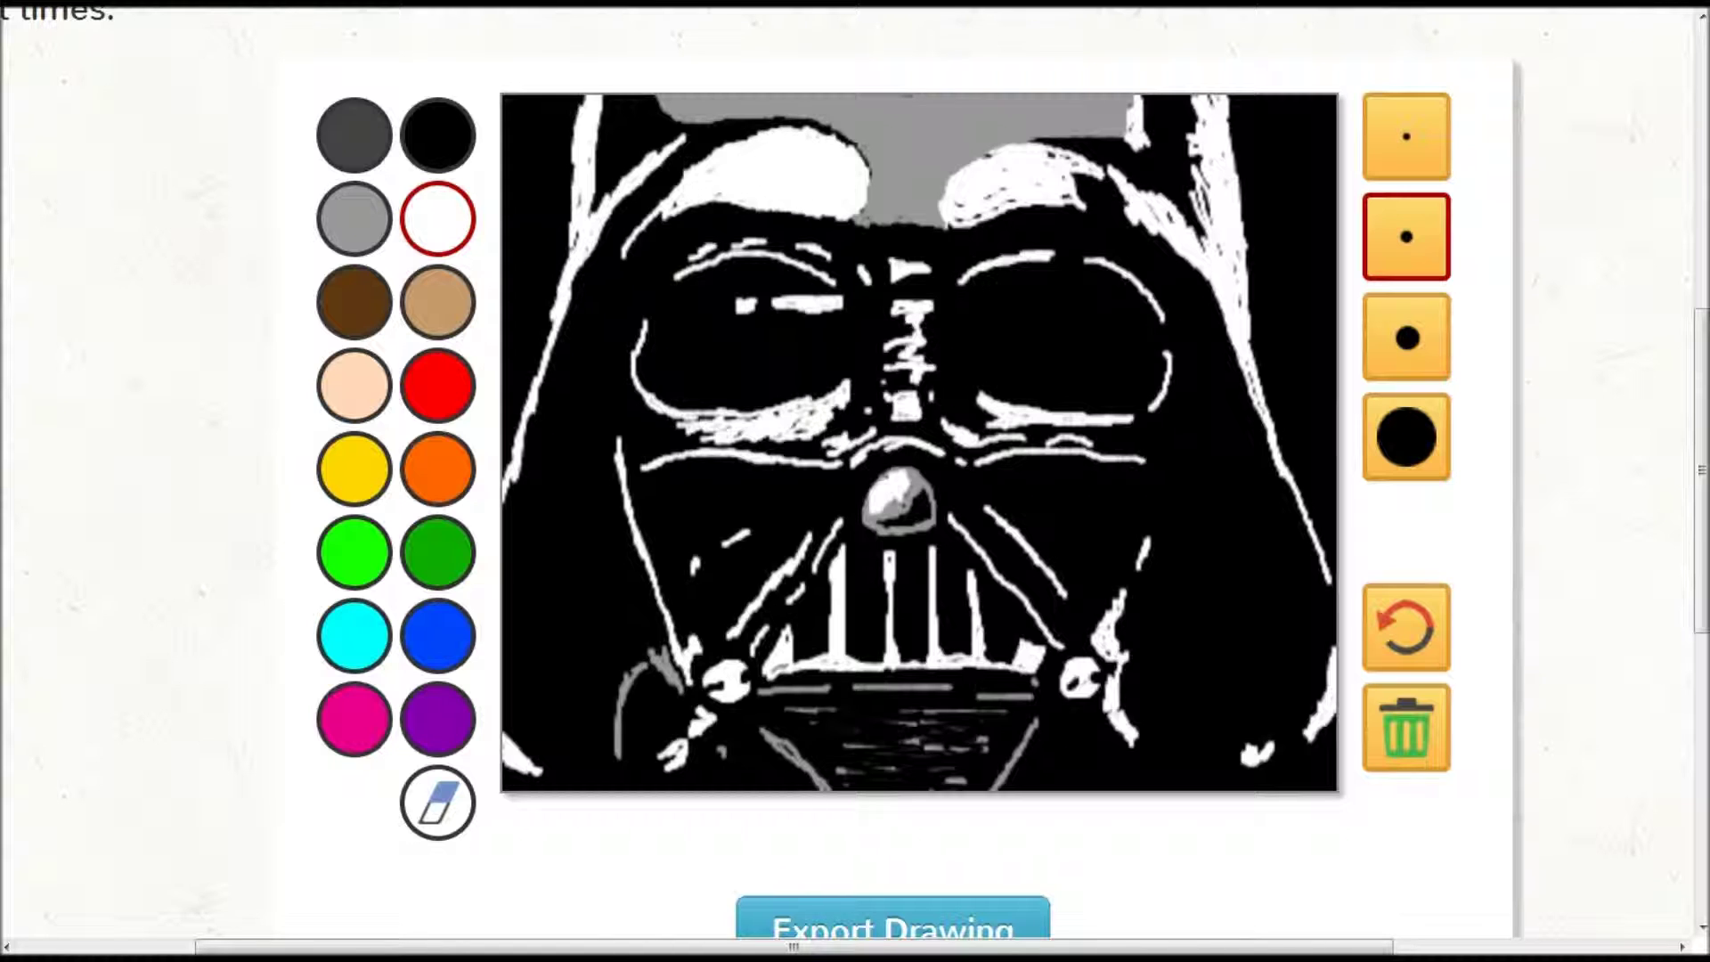
pyautogui.moveTo(1021, 208)
pyautogui.mouseDown()
pyautogui.moveTo(1064, 200)
pyautogui.moveTo(1058, 157)
pyautogui.mouseUp()
pyautogui.click(1406, 137)
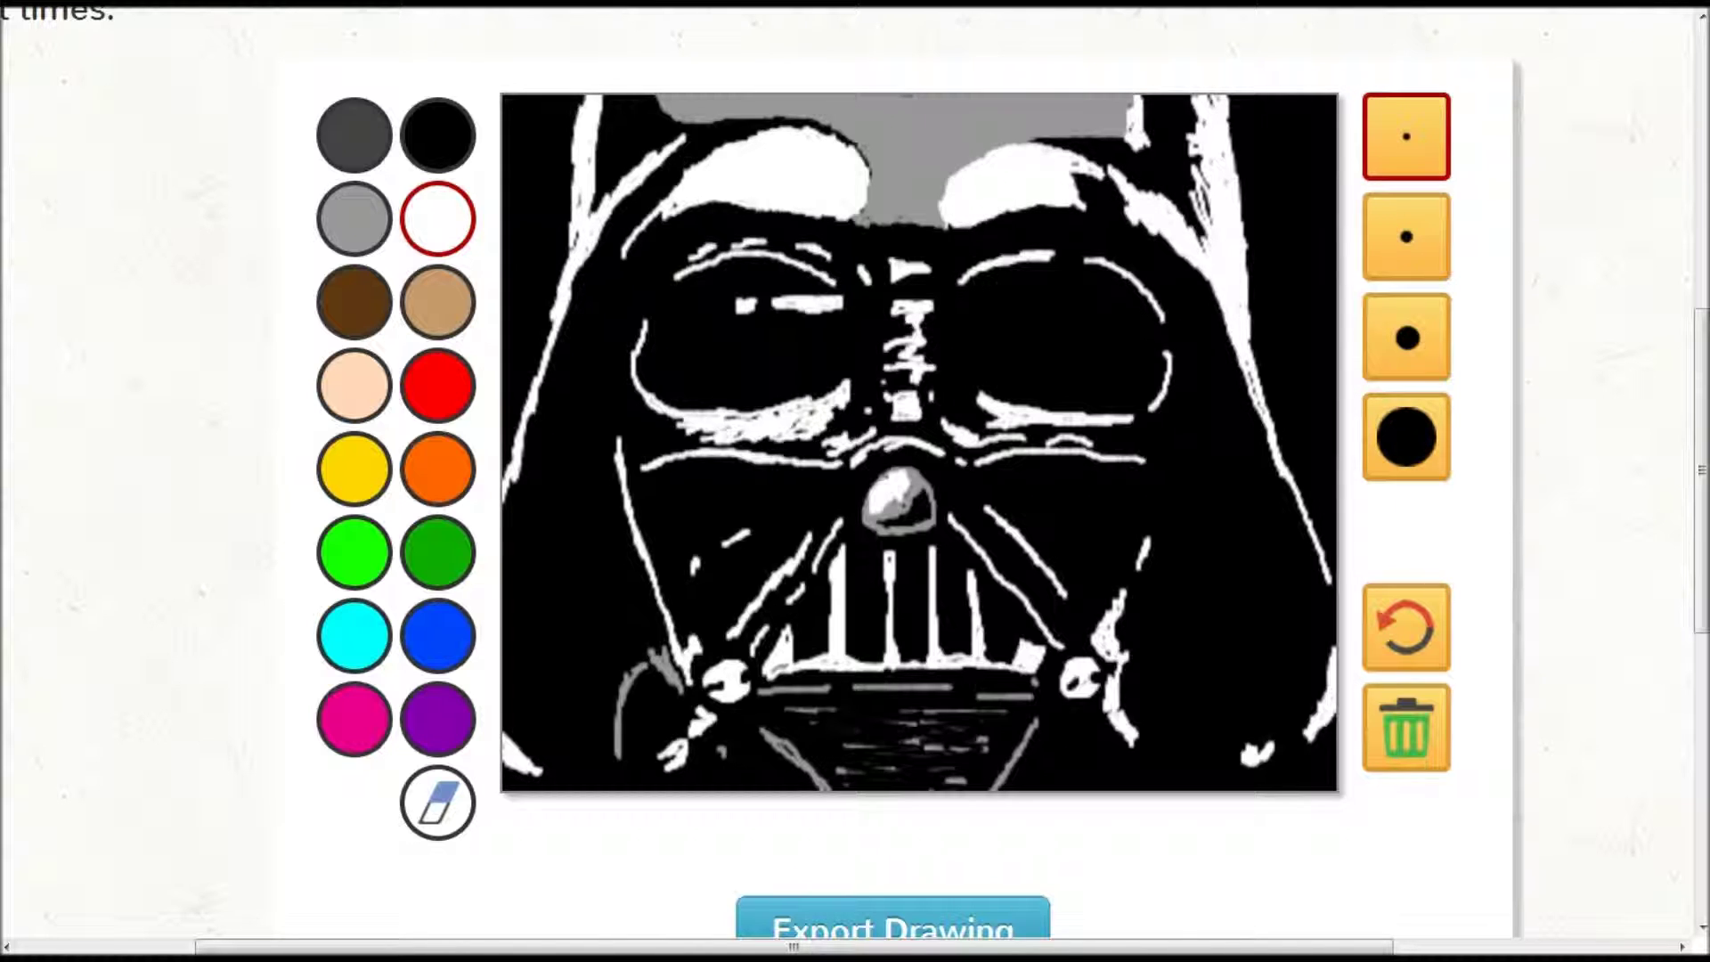
# Step: Add thin black vertical lines and small white highlights to the grey forehead area with the smallest brush
pyautogui.click(354, 219)
pyautogui.click(1407, 337)
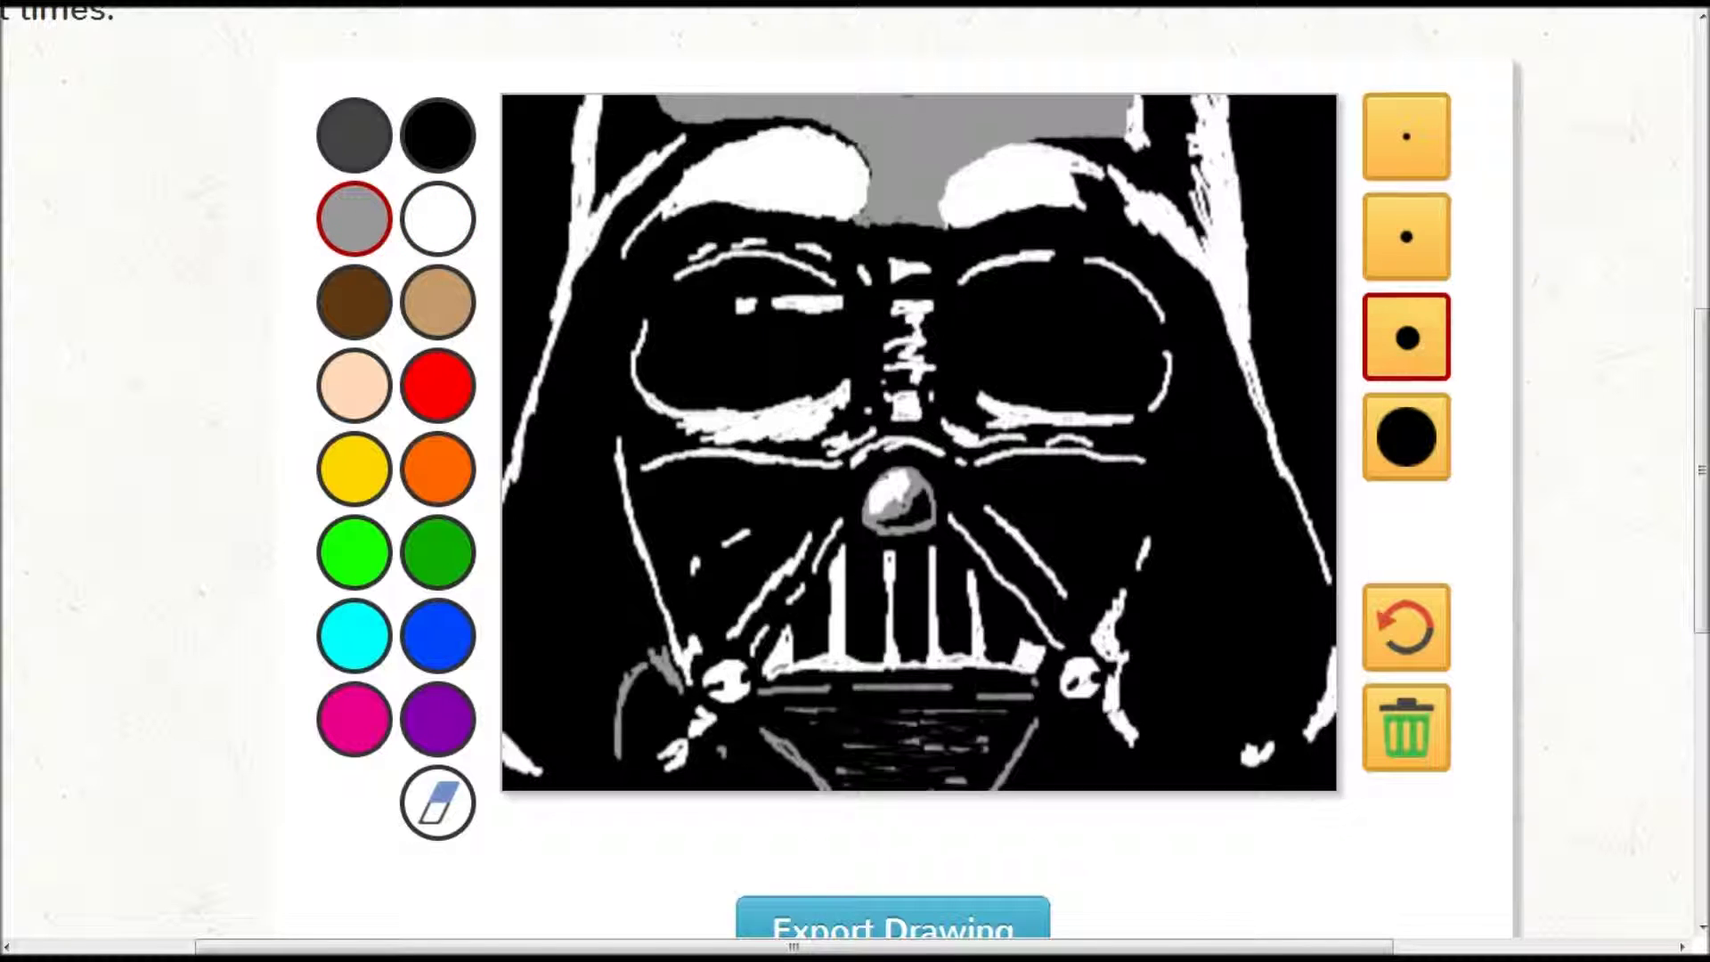
pyautogui.click(1411, 147)
pyautogui.click(439, 135)
pyautogui.moveTo(874, 109)
pyautogui.mouseDown()
pyautogui.moveTo(871, 162)
pyautogui.moveTo(862, 143)
pyautogui.mouseUp()
pyautogui.moveTo(940, 96); pyautogui.dragTo(943, 156)
pyautogui.click(446, 217)
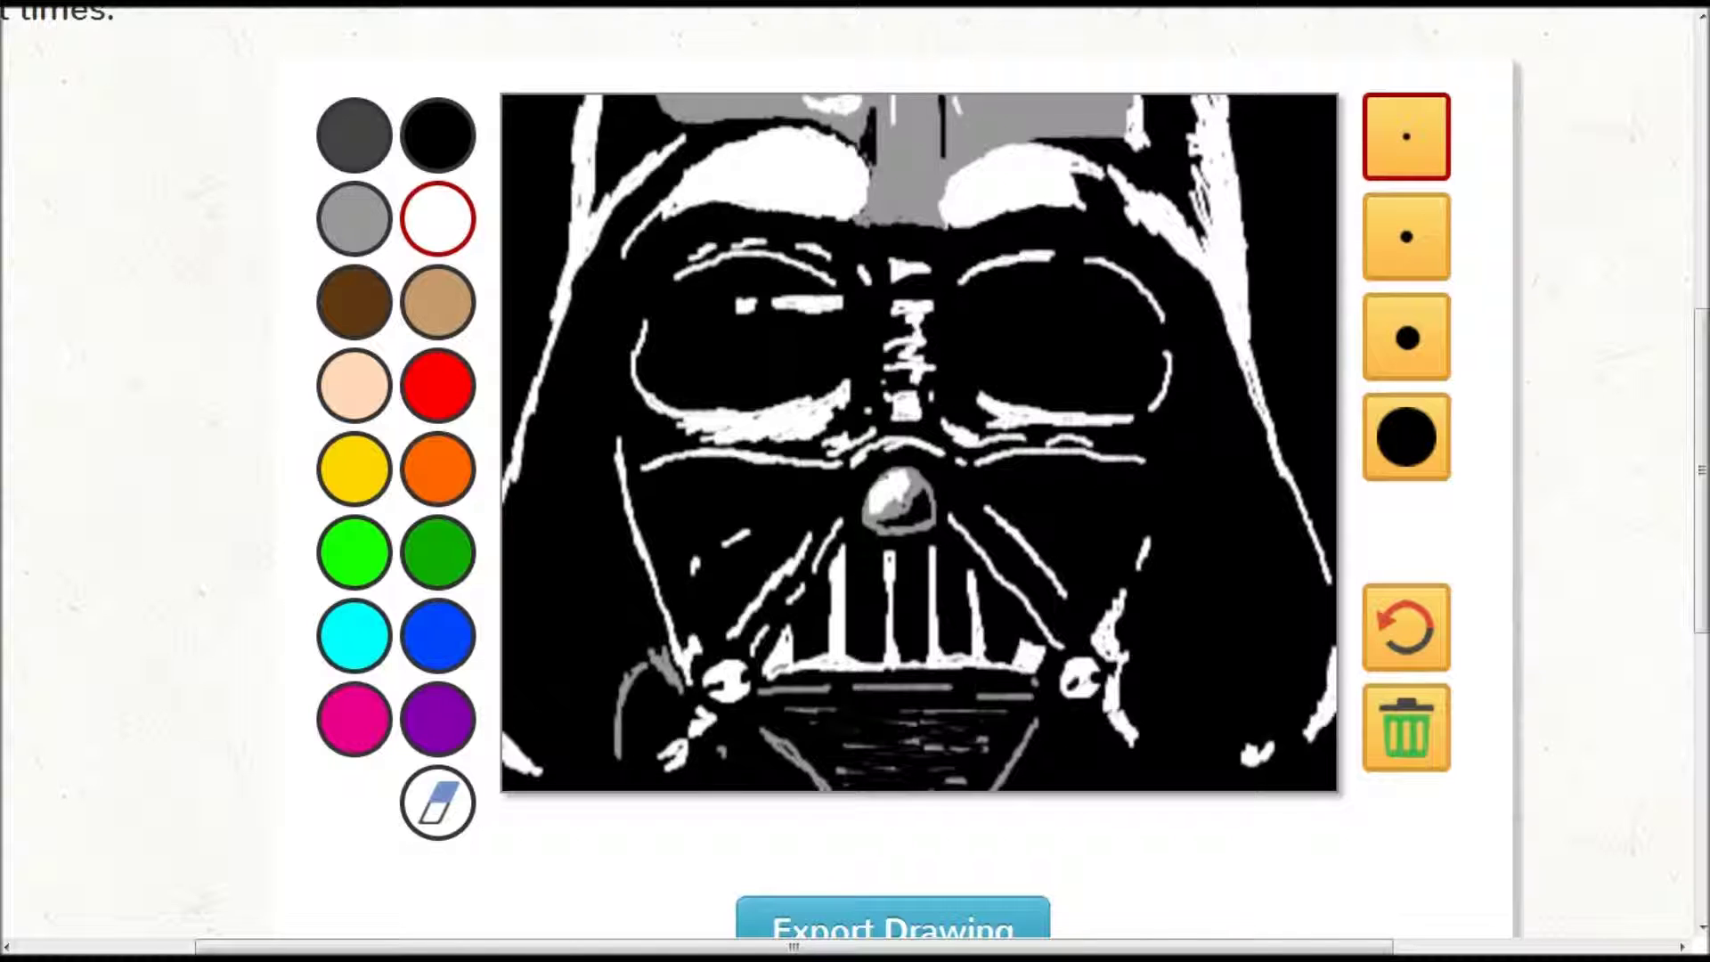